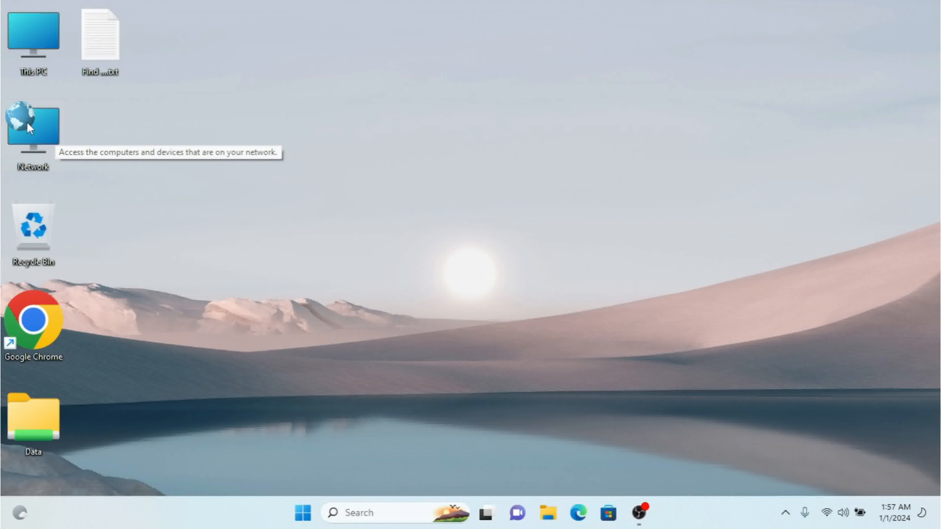
# Open the network properties and start setting up a new connection of the type Connect to a workplace
pyautogui.rightClick(27, 123)
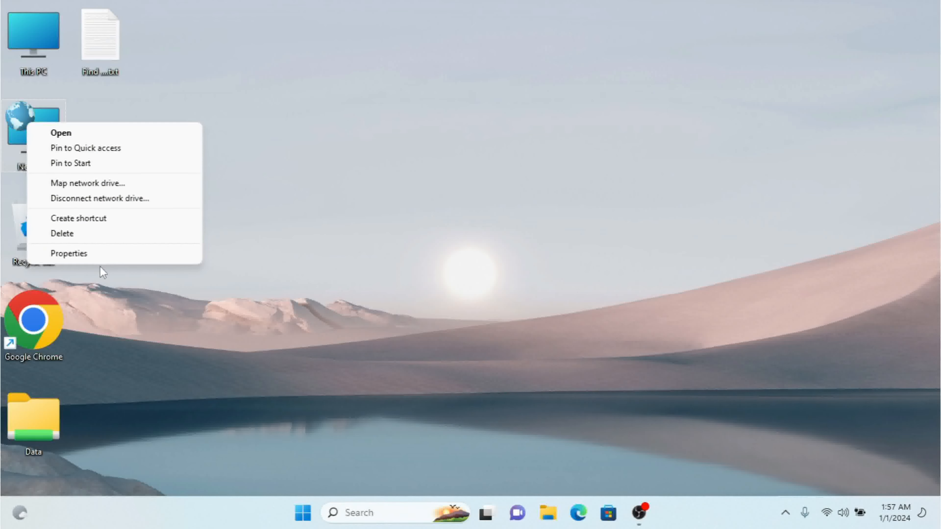
pyautogui.click(100, 254)
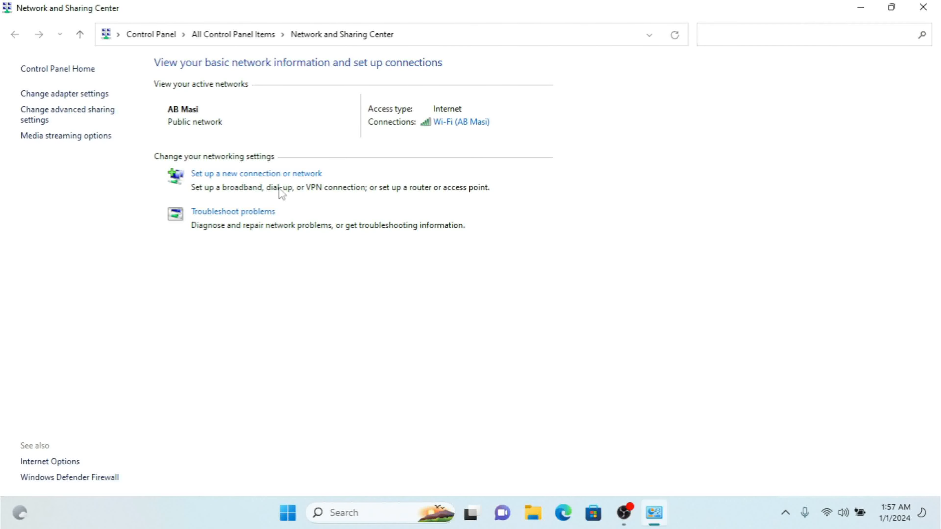
pyautogui.click(252, 174)
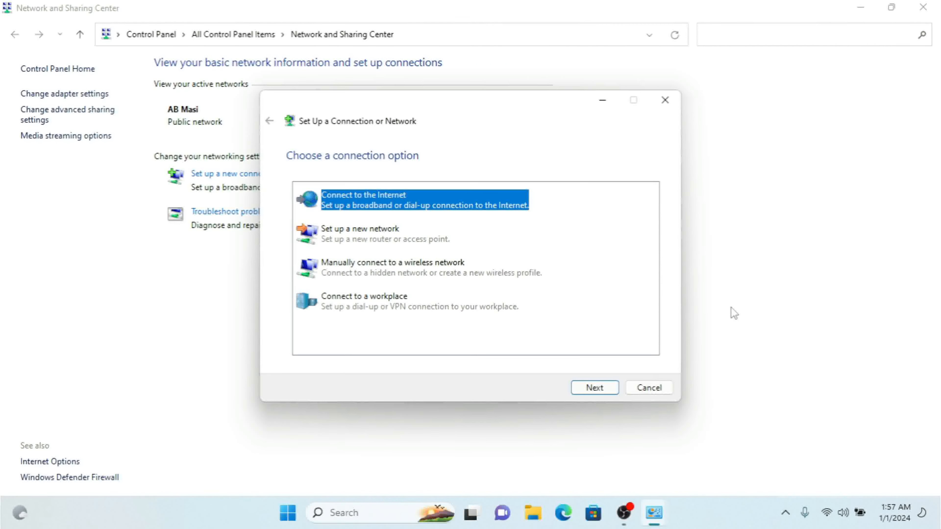
pyautogui.click(373, 311)
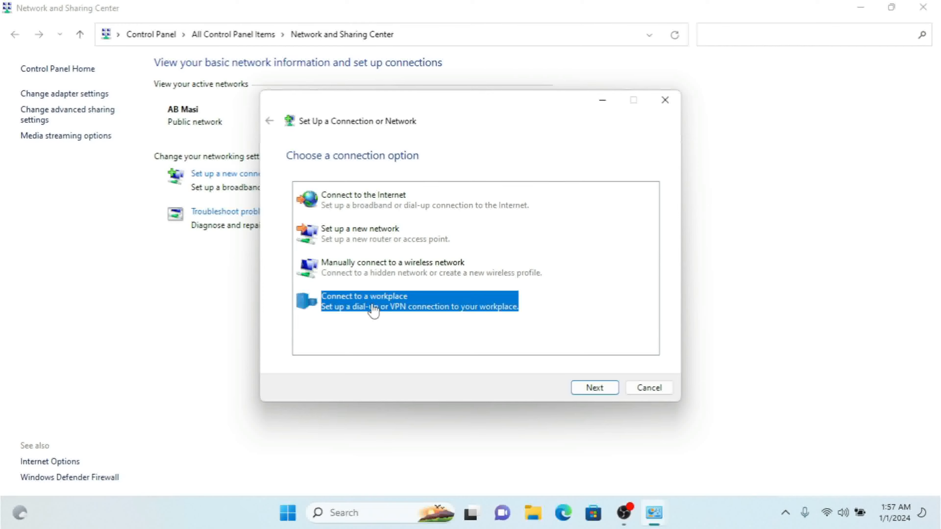
pyautogui.click(595, 387)
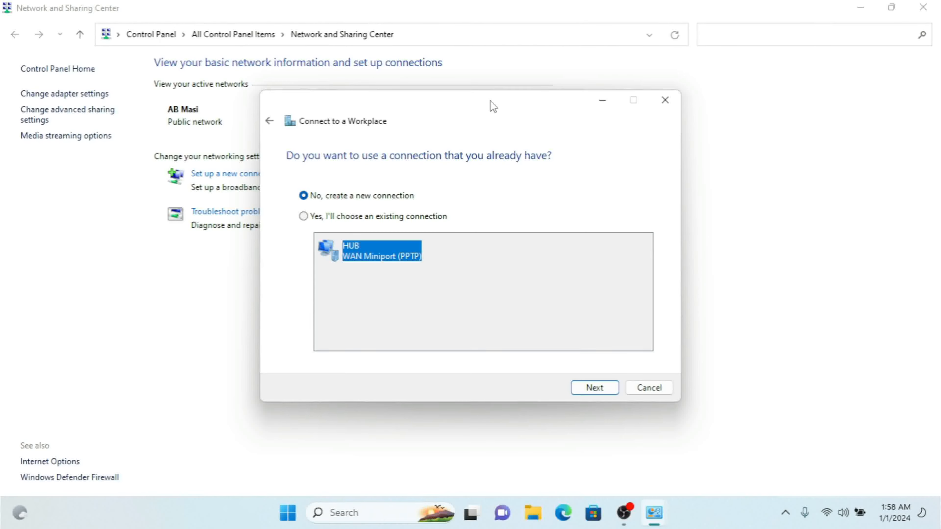
# Choose to create a new workplace connection that uses the Internet connection (VPN)
pyautogui.moveTo(492, 101); pyautogui.dragTo(519, 98)
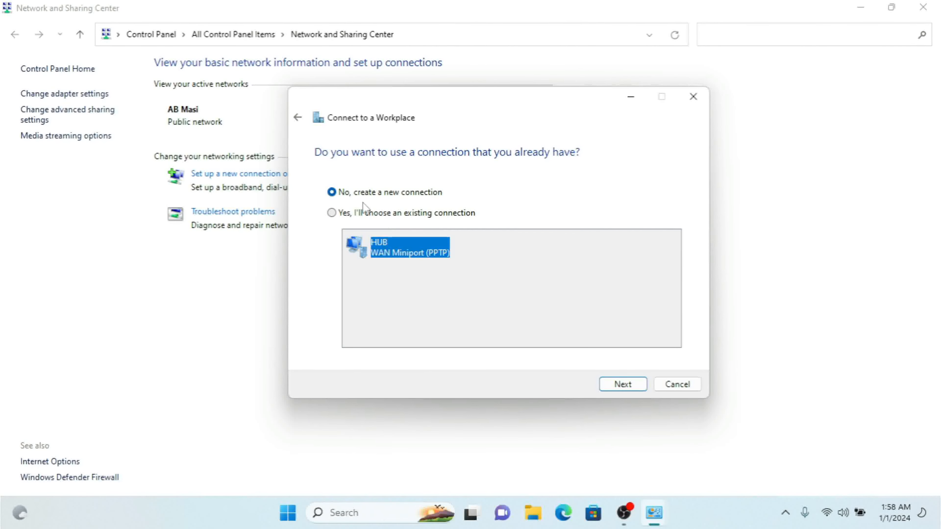
pyautogui.click(623, 385)
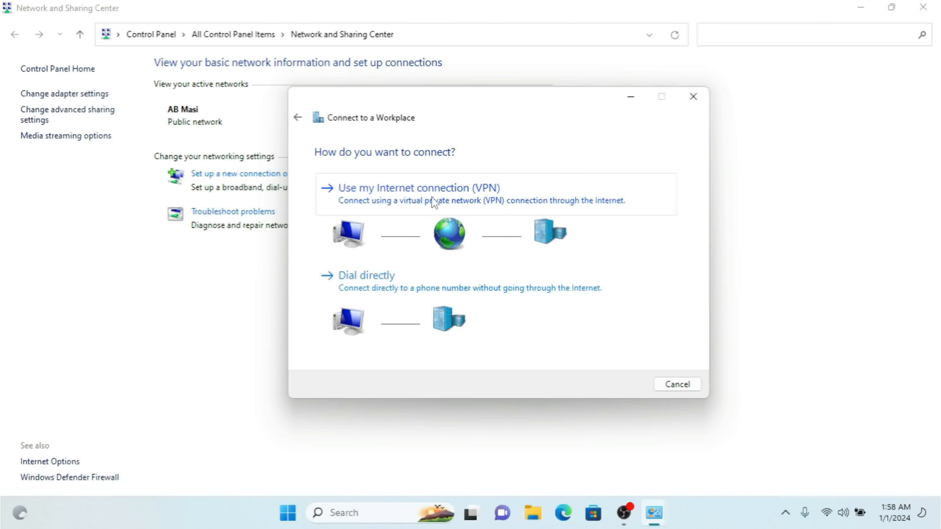
pyautogui.click(441, 201)
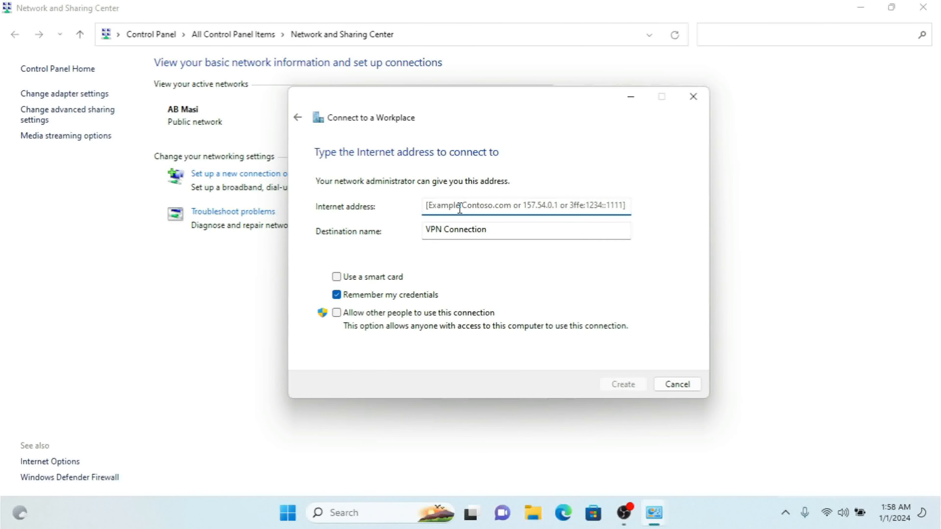
# Create the VPN connection with Internet address 120.89.67.54 and destination name Main Office
pyautogui.write('120.89.67.54')
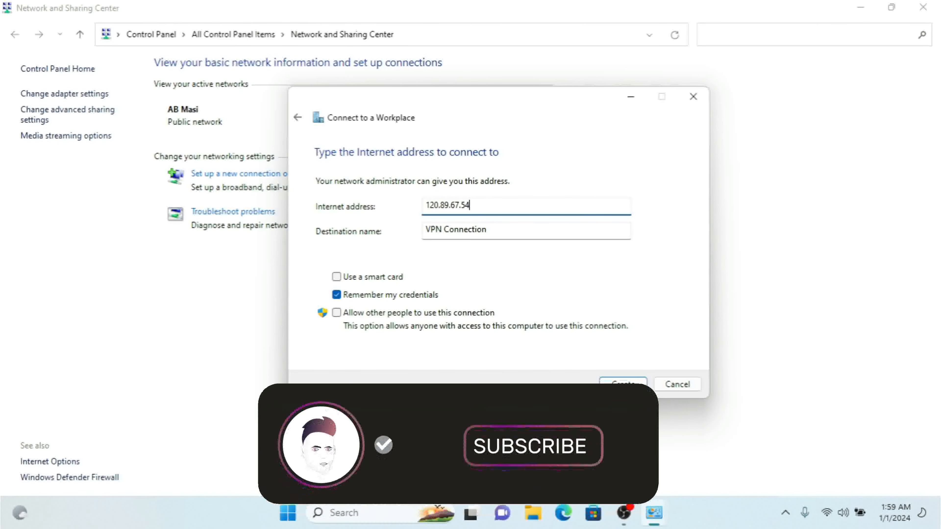
pyautogui.press('Tab')
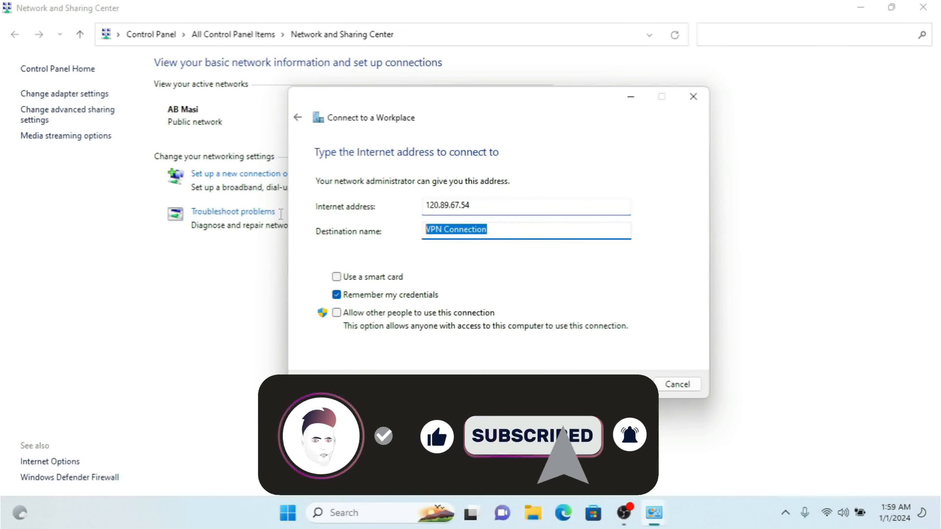
pyautogui.write('M')
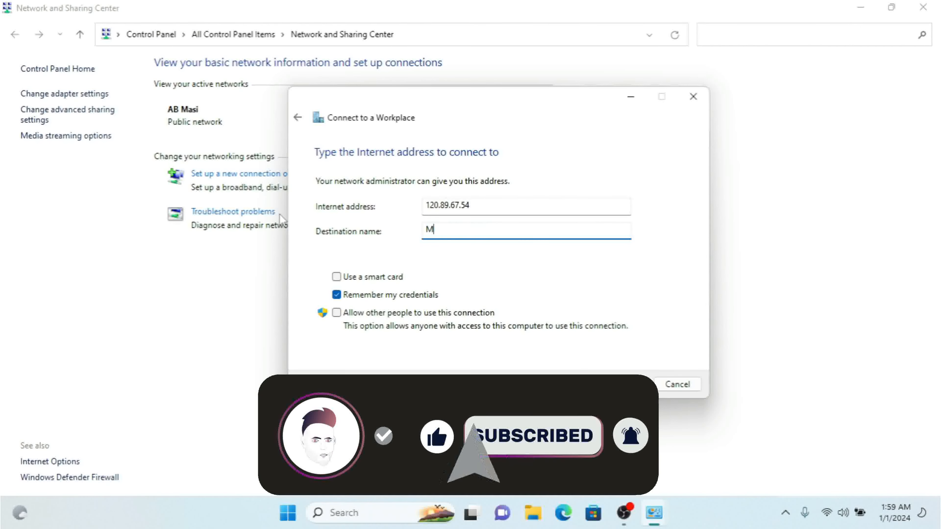
pyautogui.write('ain Office')
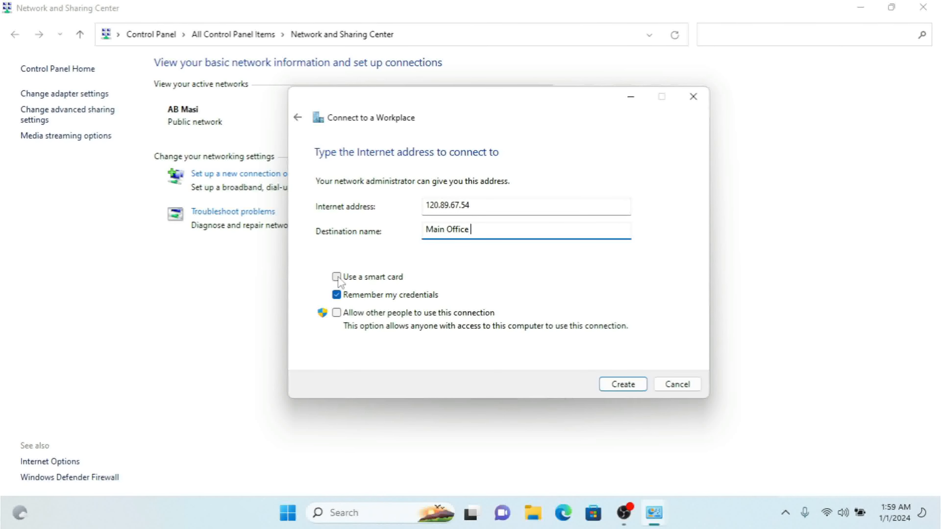
pyautogui.click(626, 391)
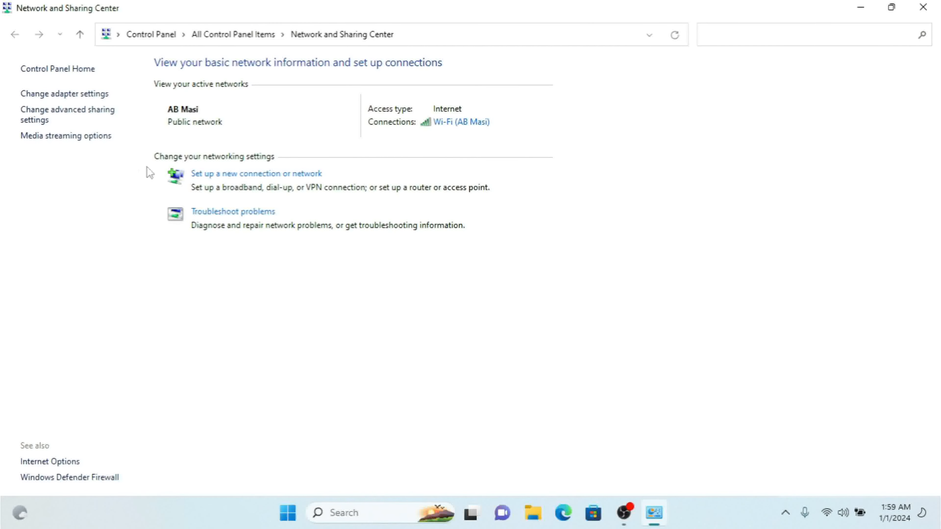
# Show the computer's network adapters and run Connect / Disconnect on the Main Office connection
pyautogui.click(59, 96)
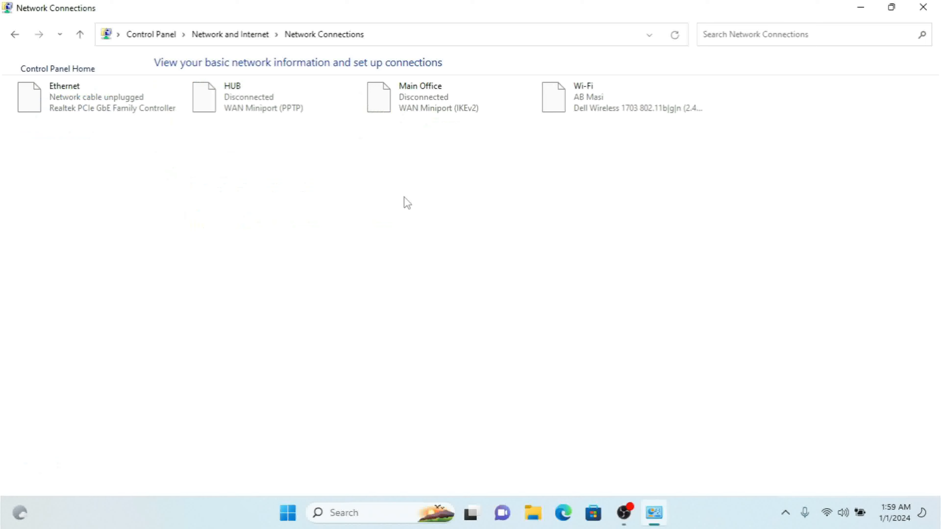
pyautogui.click(403, 93)
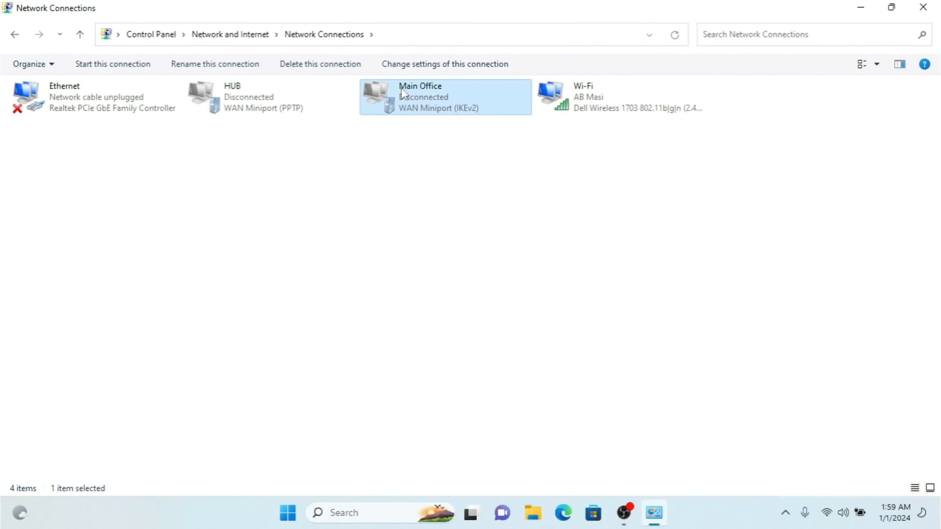
pyautogui.rightClick(403, 93)
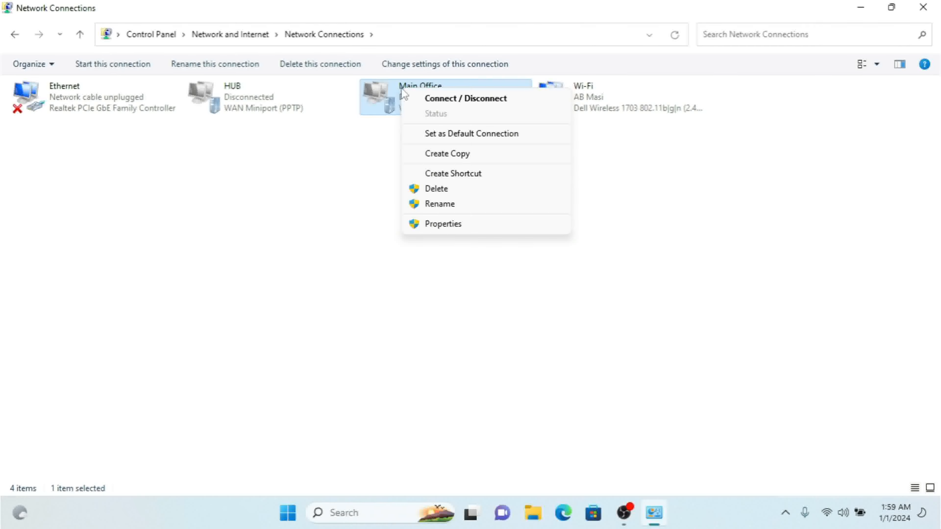
pyautogui.click(461, 104)
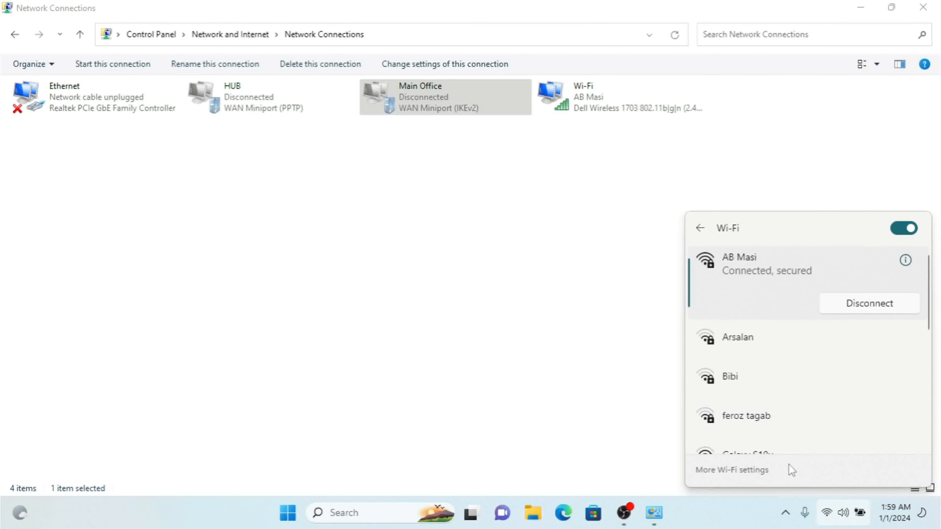
# Start connecting to Main Office from the VPN list in the quick settings
pyautogui.click(833, 514)
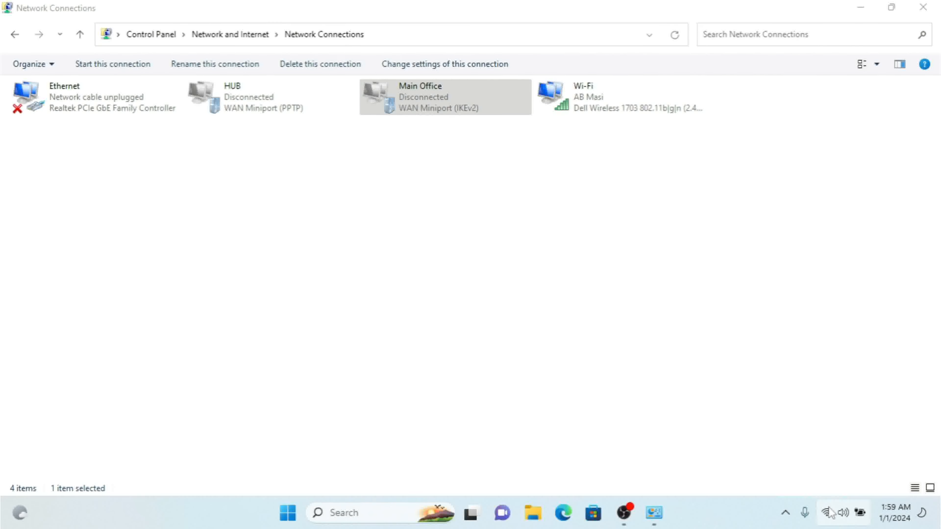
pyautogui.click(830, 515)
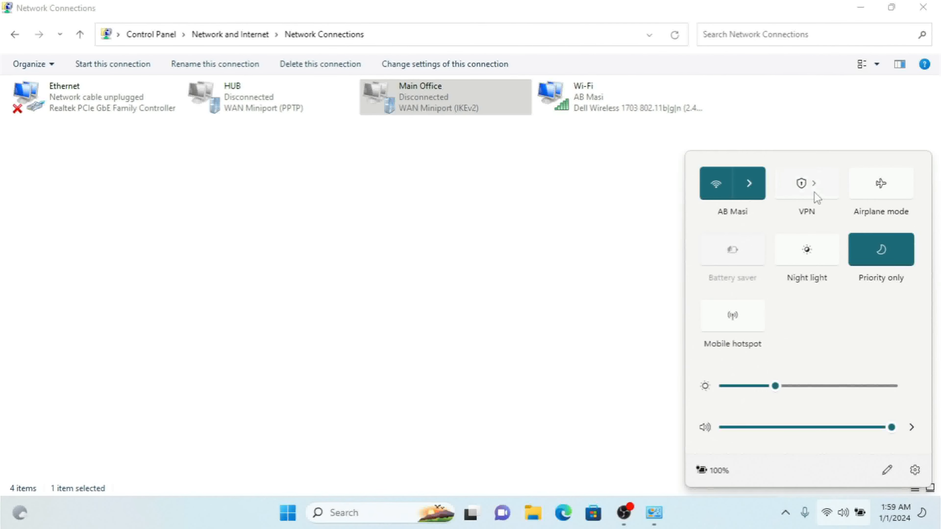
pyautogui.click(813, 185)
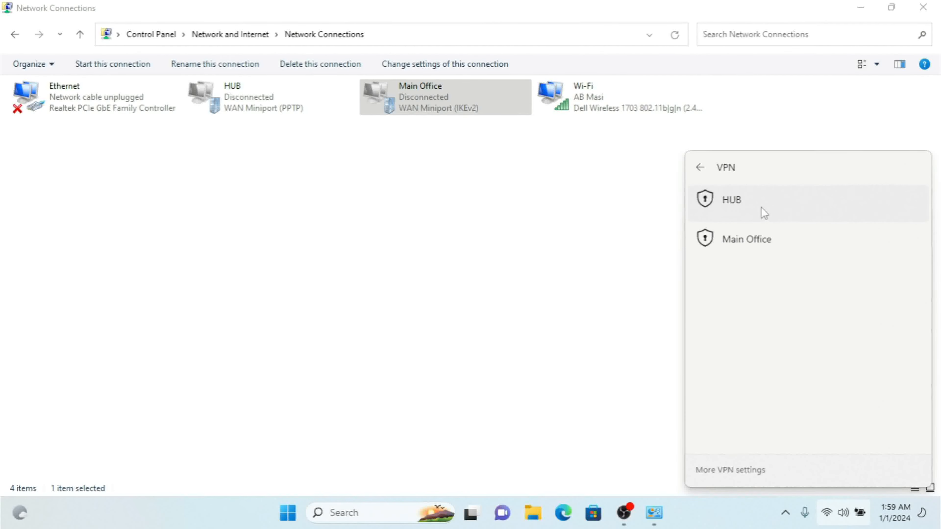
pyautogui.click(761, 242)
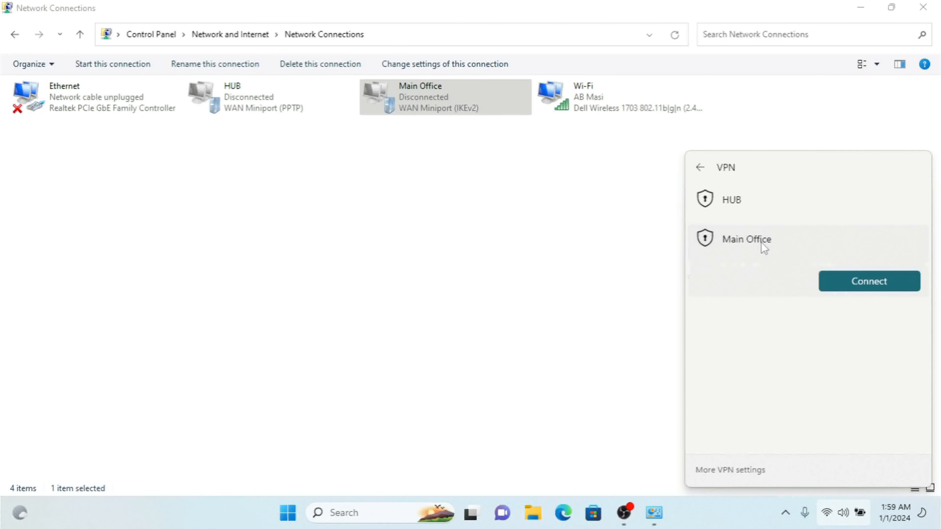
pyautogui.click(884, 281)
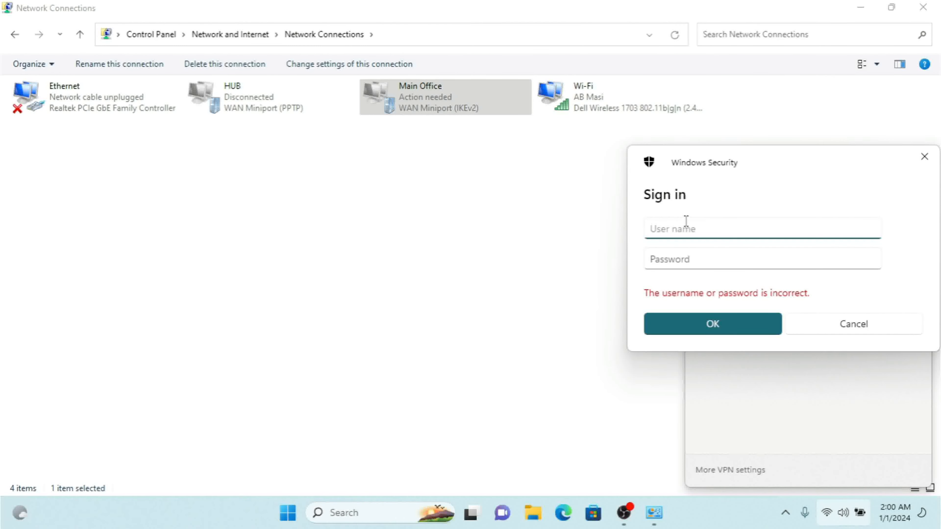
# Sign in to the Main Office VPN by entering the user name and the account password, and dismiss the VPN list
pyautogui.write('t')
pyautogui.press('BackSpace')
pyautogui.write('U')
pyautogui.press('BackSpace')
pyautogui.write('Ferdows')
pyautogui.press('Tab')
pyautogui.write('**********')
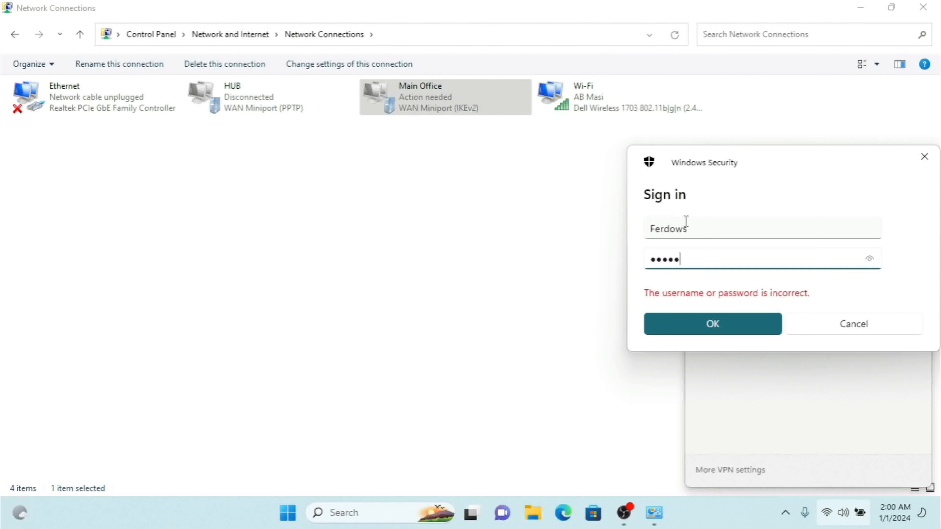
pyautogui.write('**')
pyautogui.press('Return')
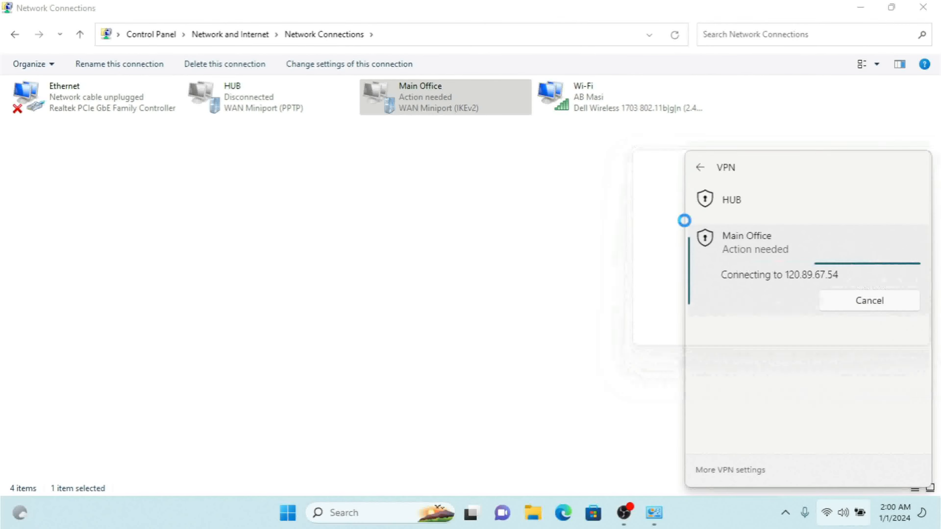
pyautogui.click(616, 277)
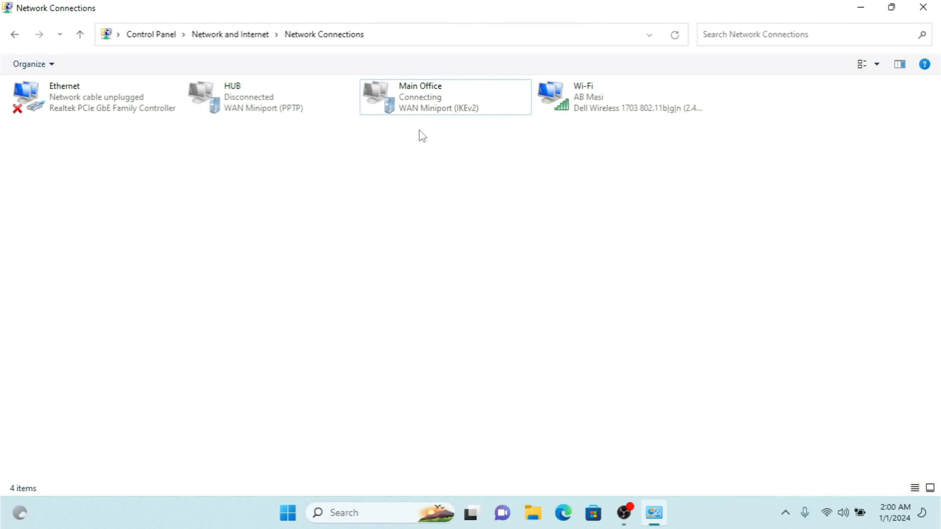
# Open the properties of the Main Office connection and check its destination address
pyautogui.rightClick(419, 97)
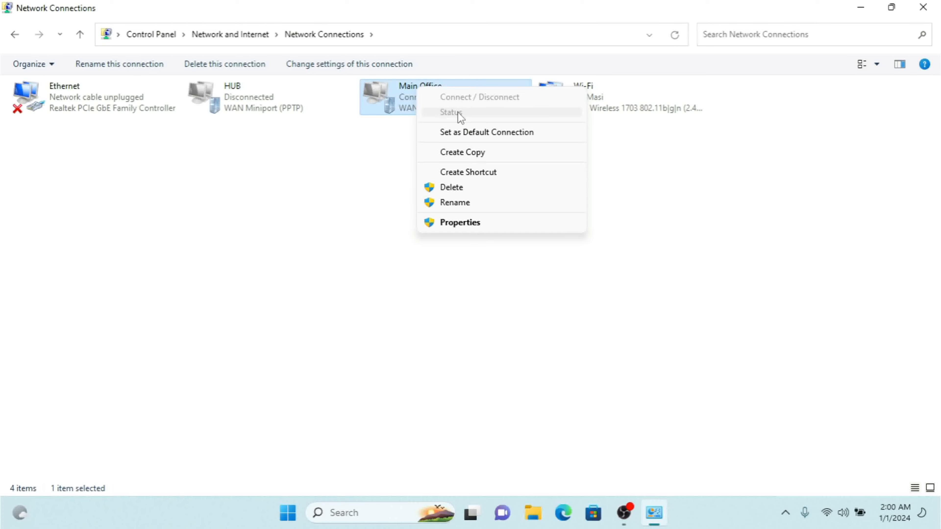
pyautogui.click(466, 223)
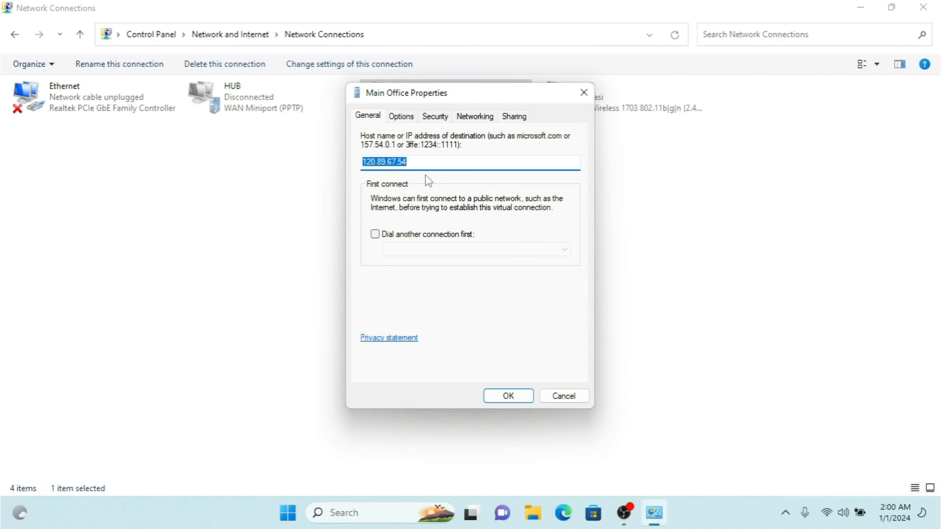
pyautogui.click(421, 163)
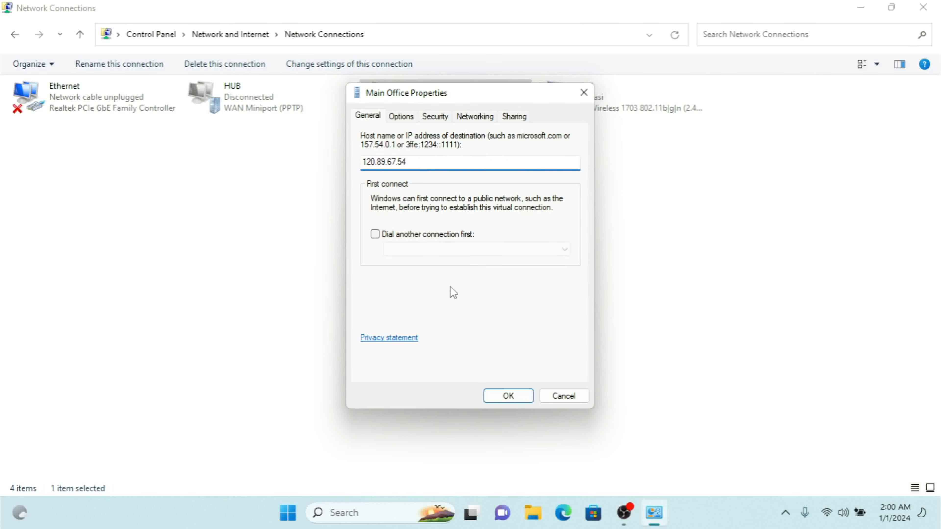
# Try the option to dial the HUB connection first, and clear it again
pyautogui.click(404, 238)
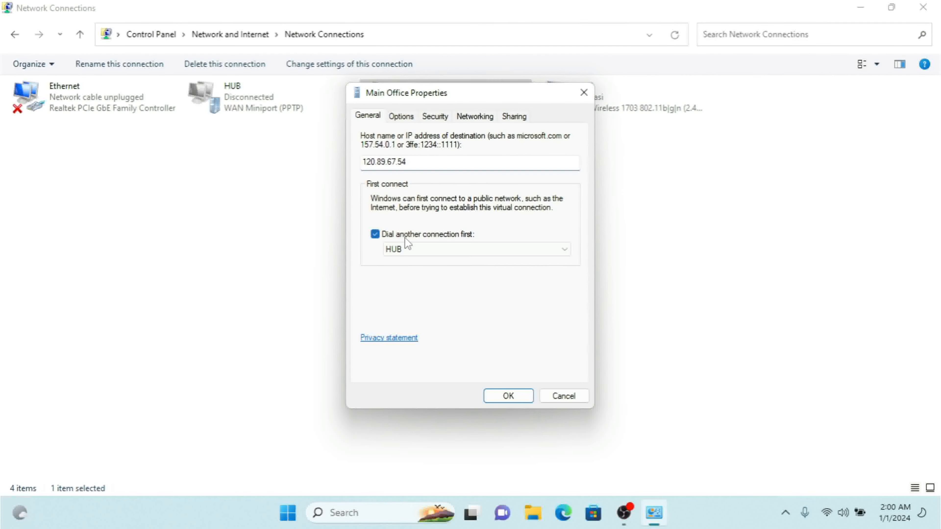
pyautogui.click(447, 252)
pyautogui.click(450, 253)
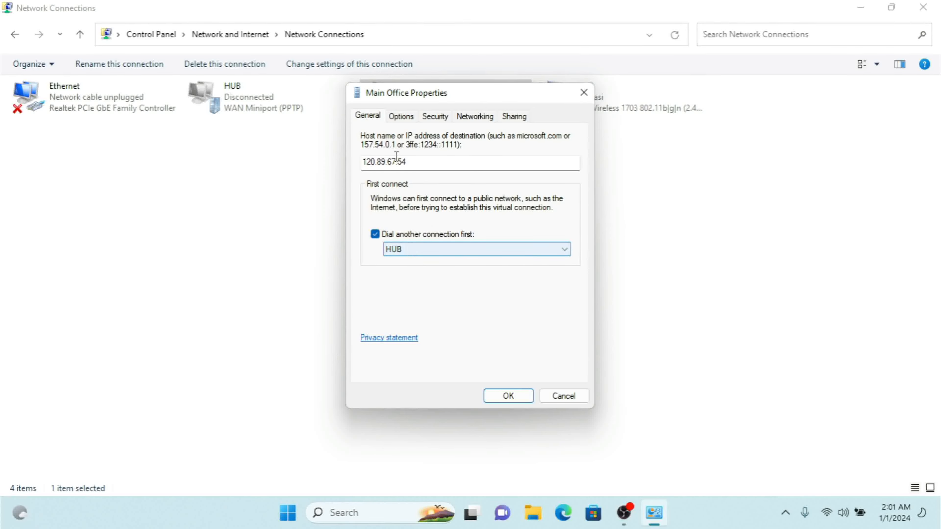
pyautogui.click(411, 235)
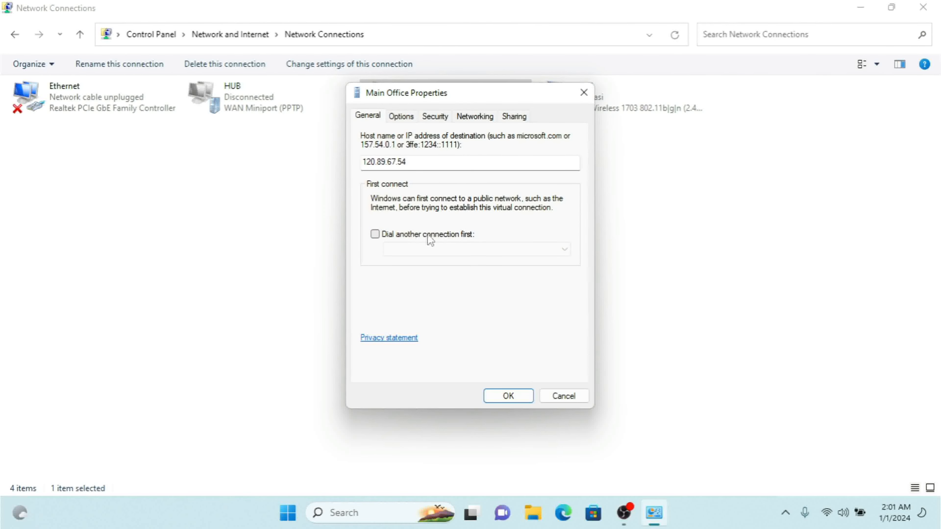
# Examine the Main Office connection's options, including the available idle times before hanging up
pyautogui.moveTo(409, 97); pyautogui.dragTo(404, 144)
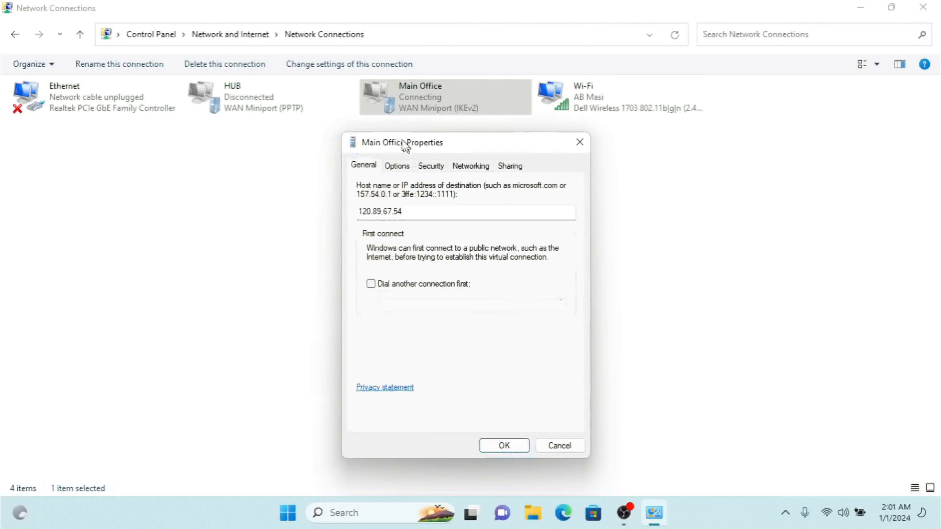
pyautogui.click(397, 167)
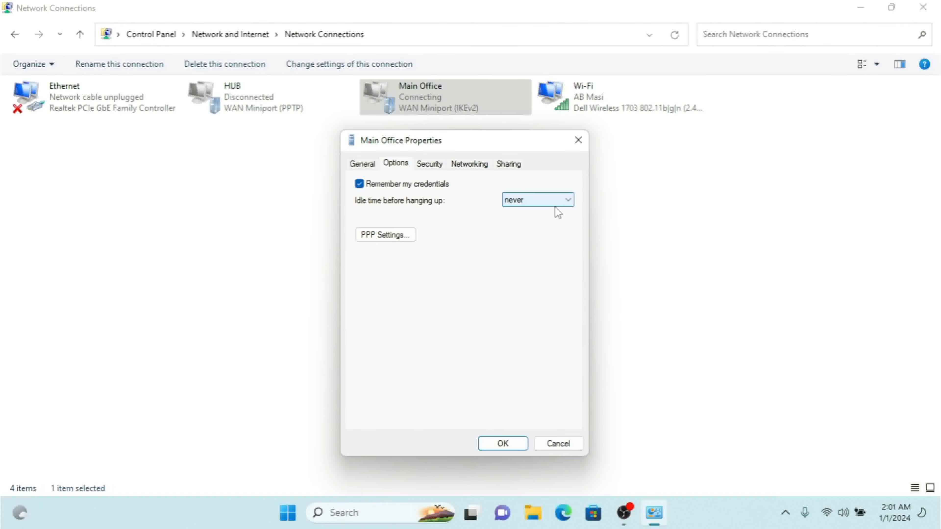
pyautogui.click(540, 196)
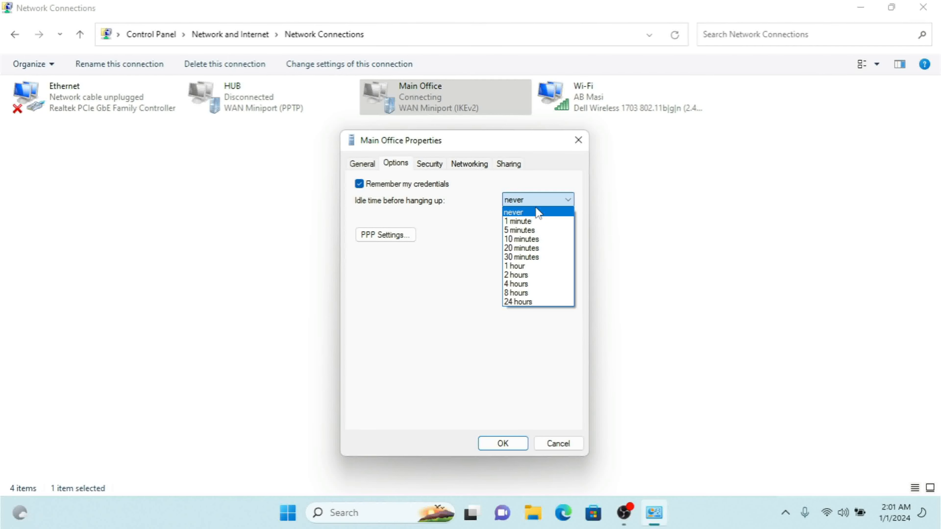
pyautogui.click(476, 332)
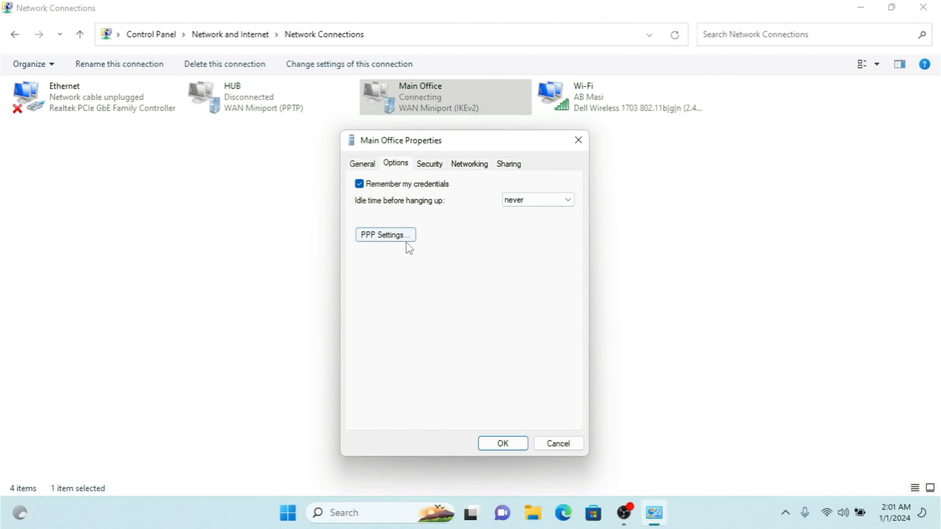
# Review the Main Office connection's PPP settings and dismiss them
pyautogui.click(395, 236)
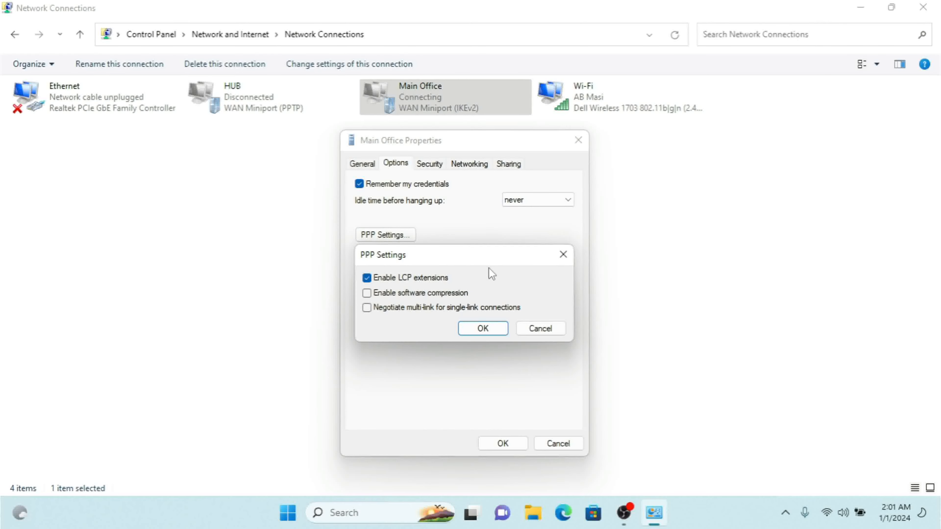
pyautogui.moveTo(486, 255); pyautogui.dragTo(487, 247)
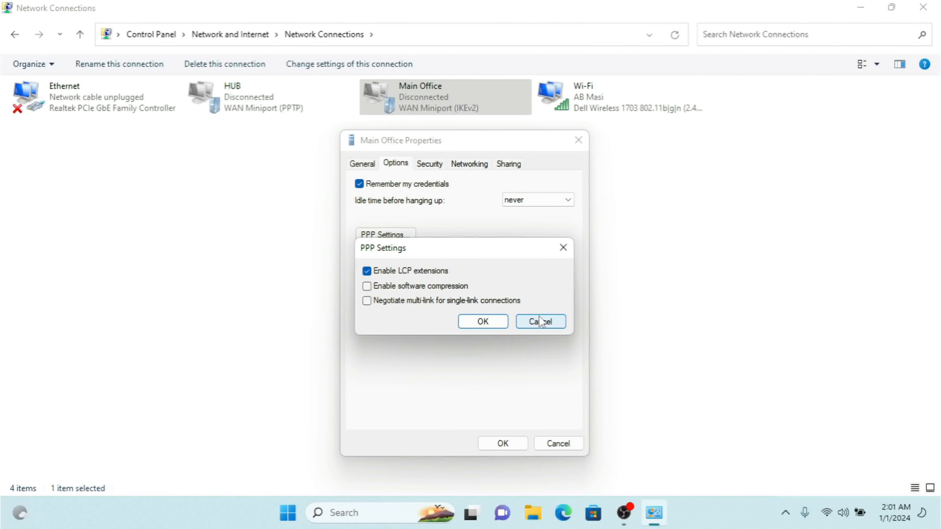
pyautogui.click(541, 322)
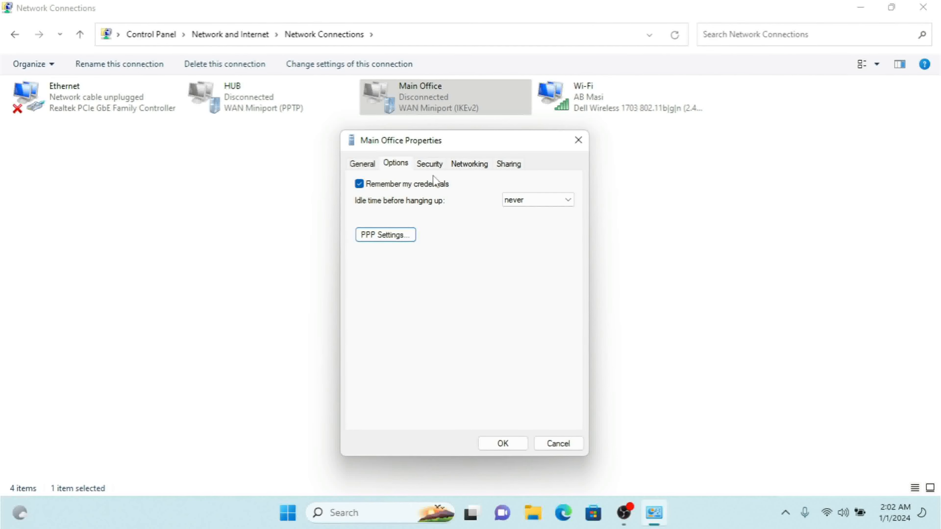
# Try the PPTP, L2TP/IPsec and SSTP VPN types in turn in the connection's security settings
pyautogui.click(431, 165)
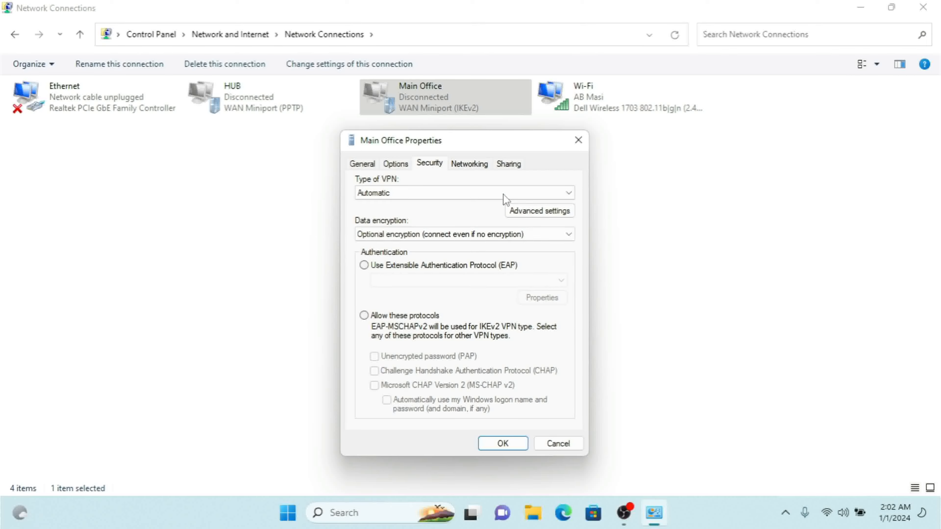
pyautogui.click(468, 198)
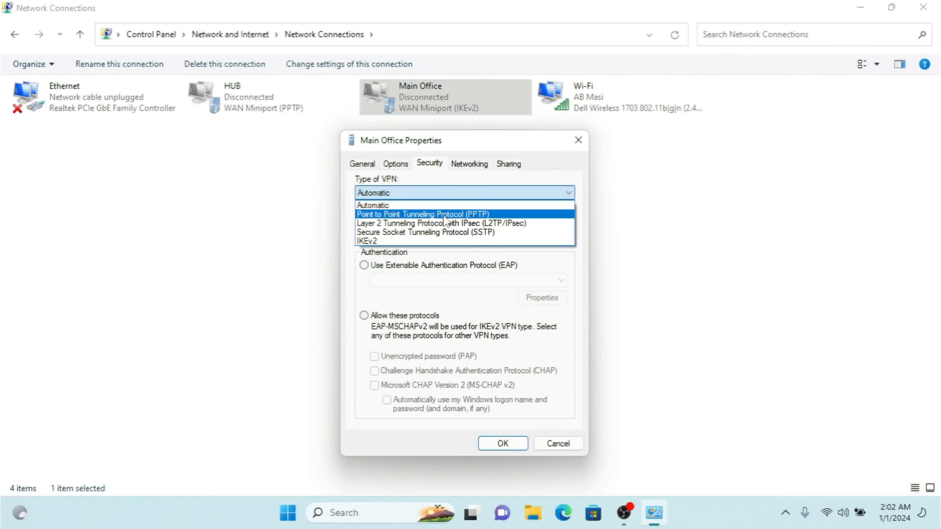
pyautogui.click(418, 203)
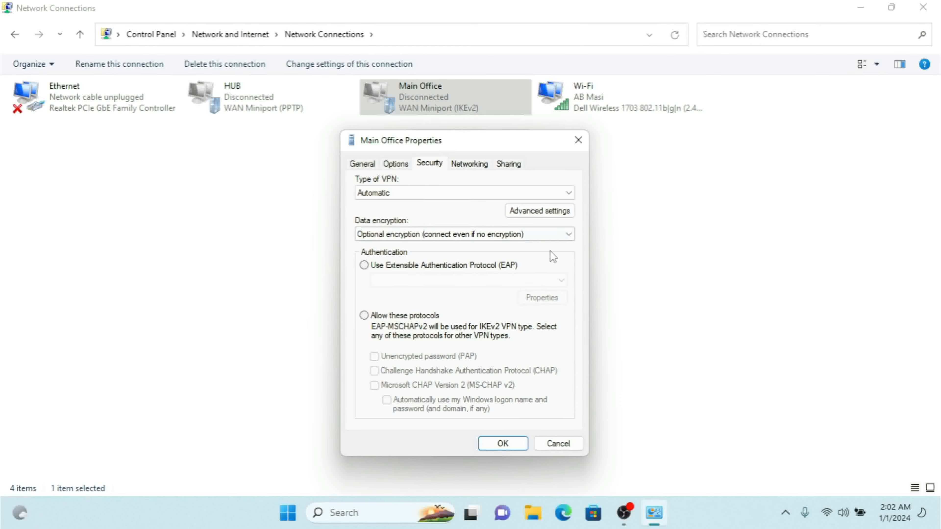
pyautogui.click(418, 199)
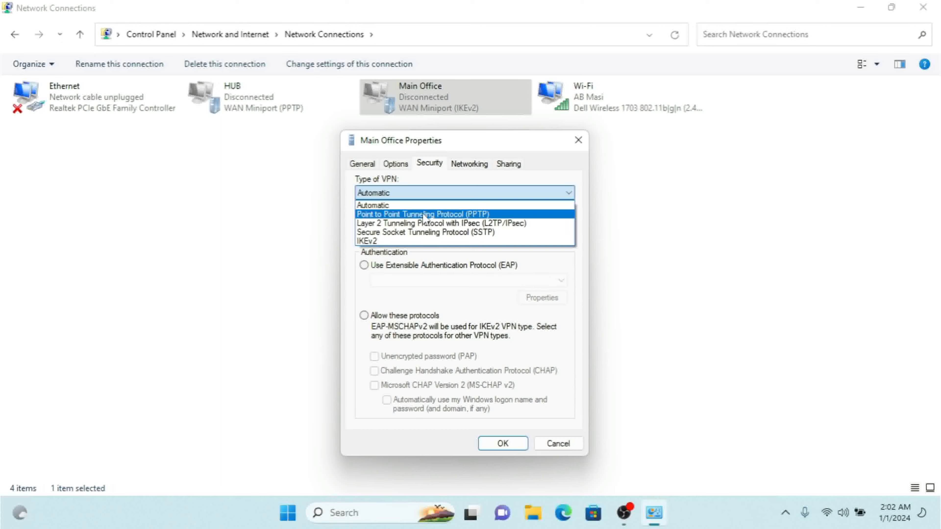
pyautogui.click(424, 215)
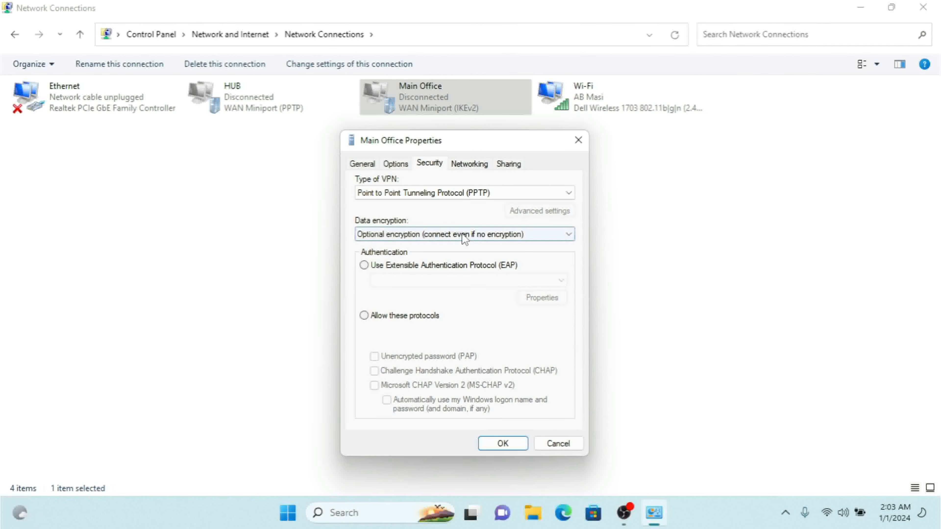
pyautogui.click(460, 191)
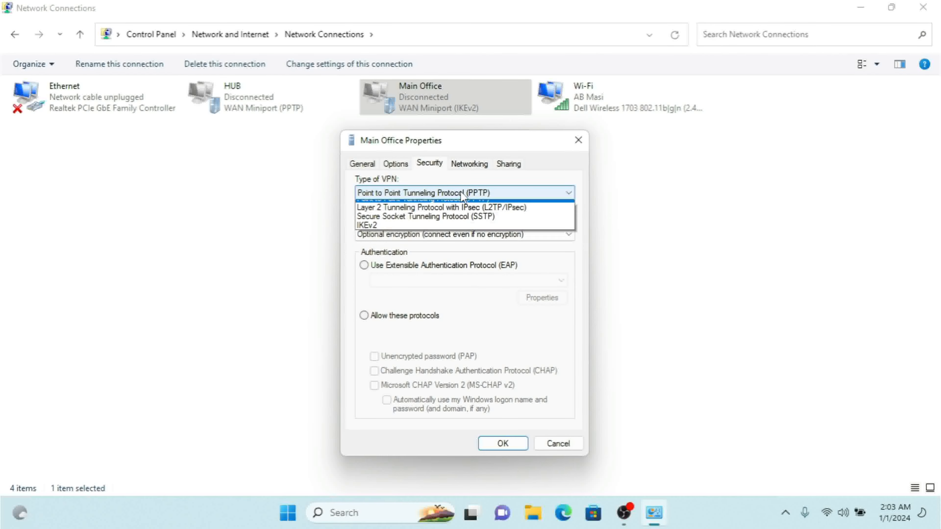
pyautogui.click(463, 223)
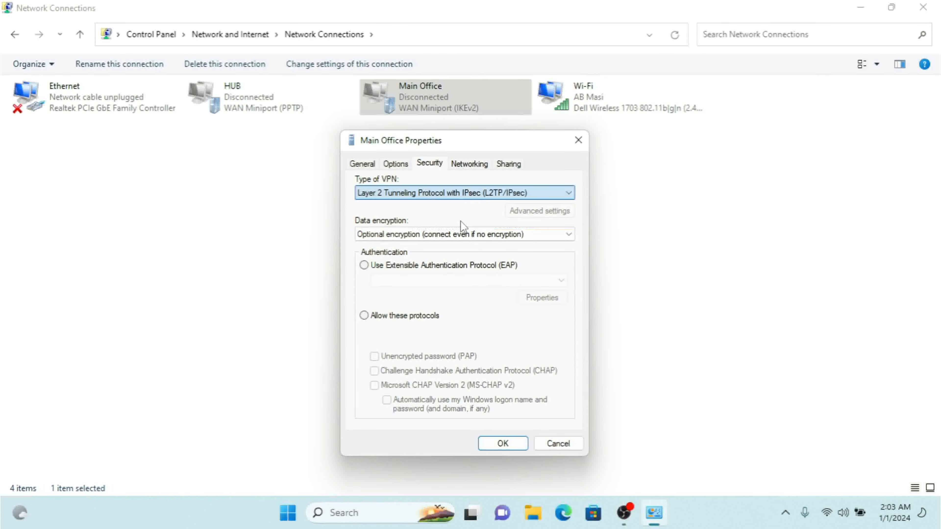
pyautogui.click(470, 193)
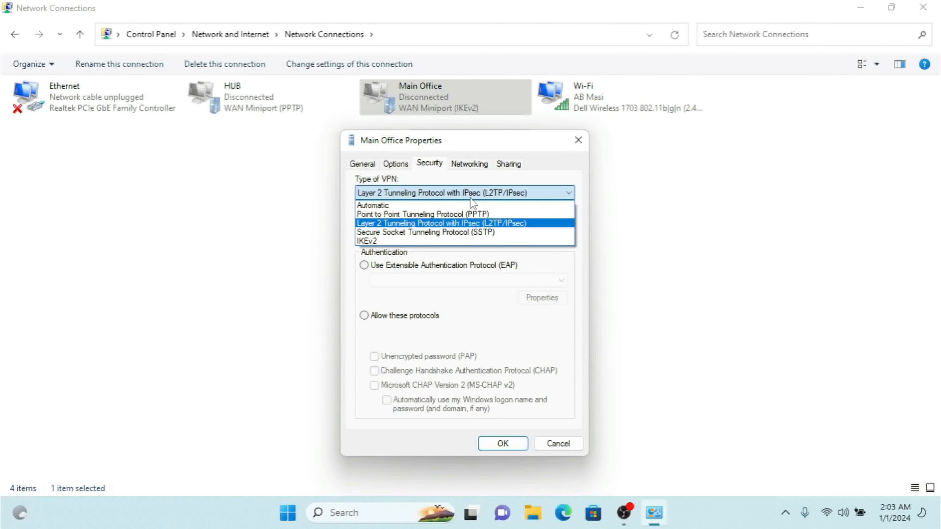
pyautogui.click(427, 236)
# Compare the available data encryption levels under SSTP and under Point to Point Tunneling Protocol (PPTP)
pyautogui.click(490, 233)
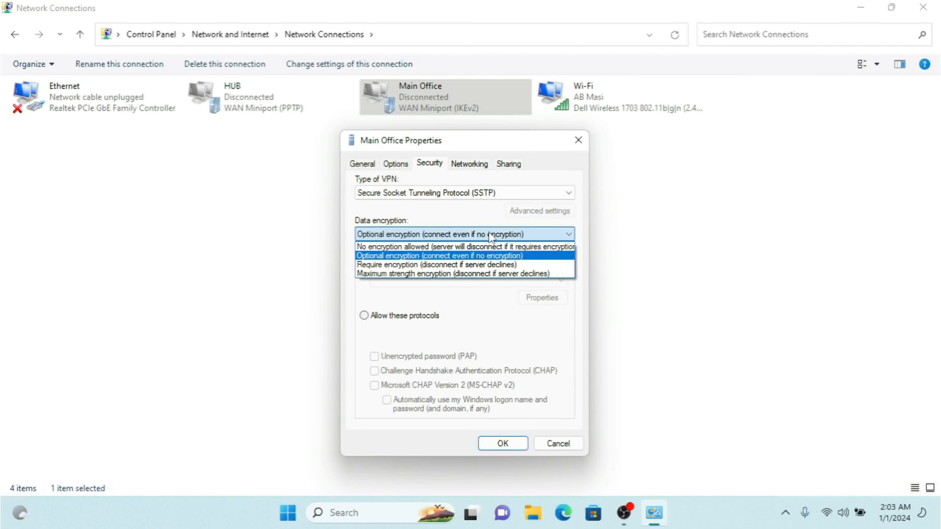
pyautogui.click(489, 233)
pyautogui.click(487, 194)
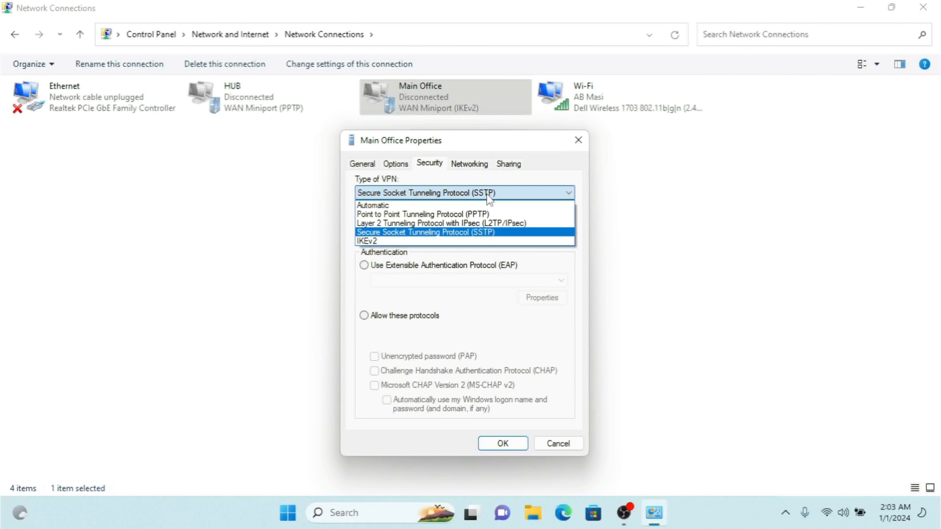
pyautogui.click(421, 217)
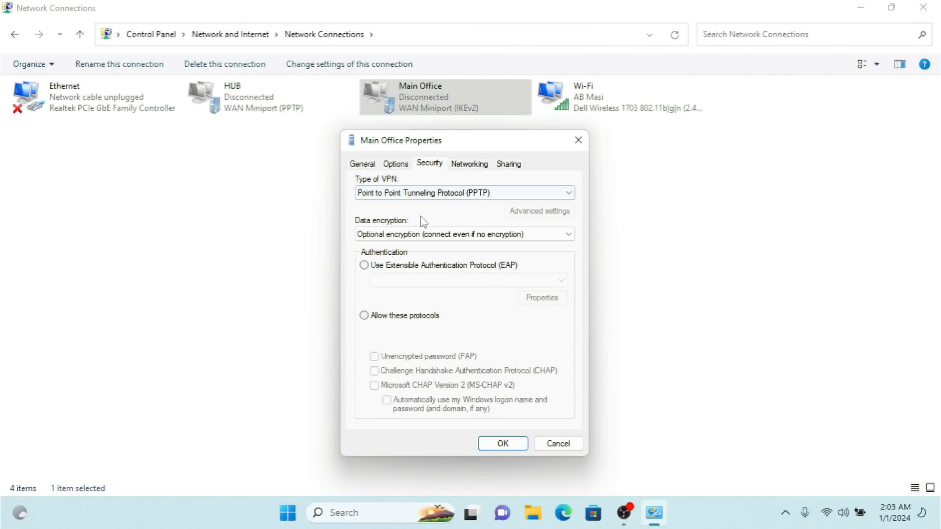
pyautogui.click(484, 241)
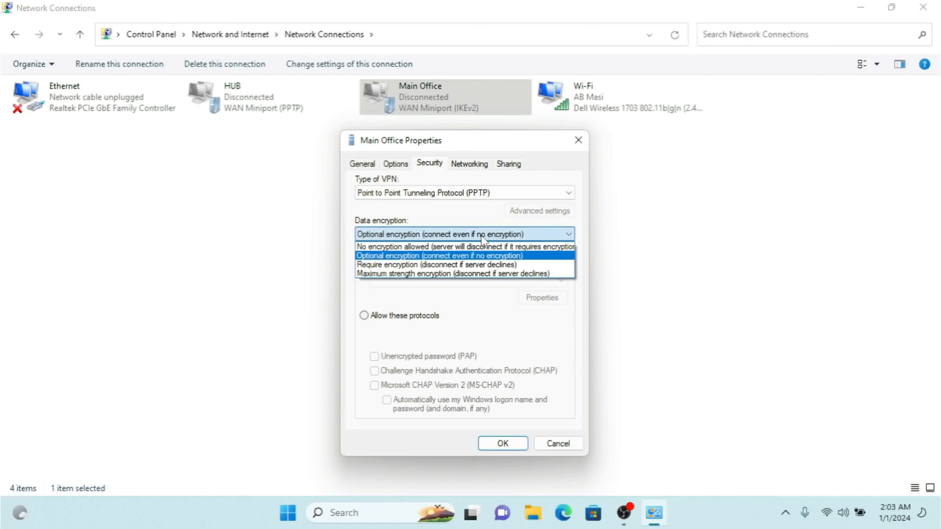
pyautogui.click(481, 236)
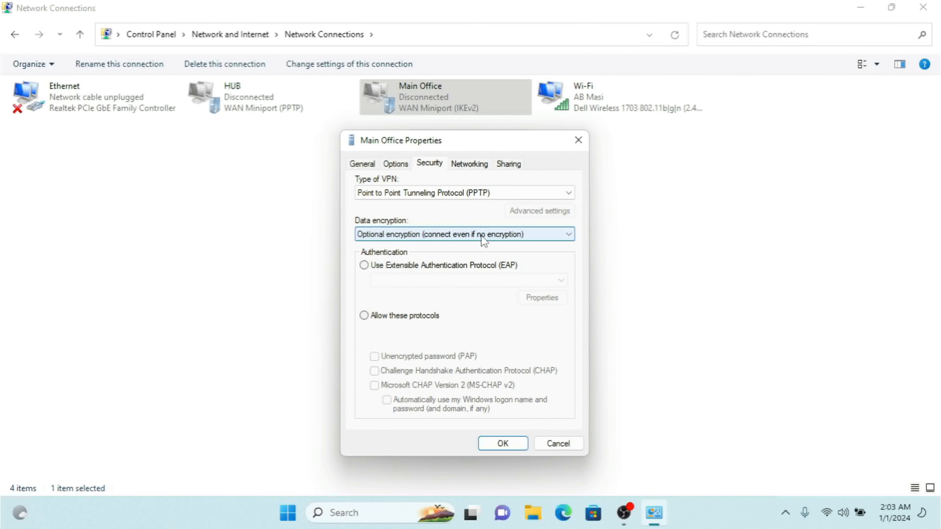
# Set the VPN type back to Automatic and choose to allow the listed authentication protocols
pyautogui.click(463, 194)
pyautogui.click(435, 203)
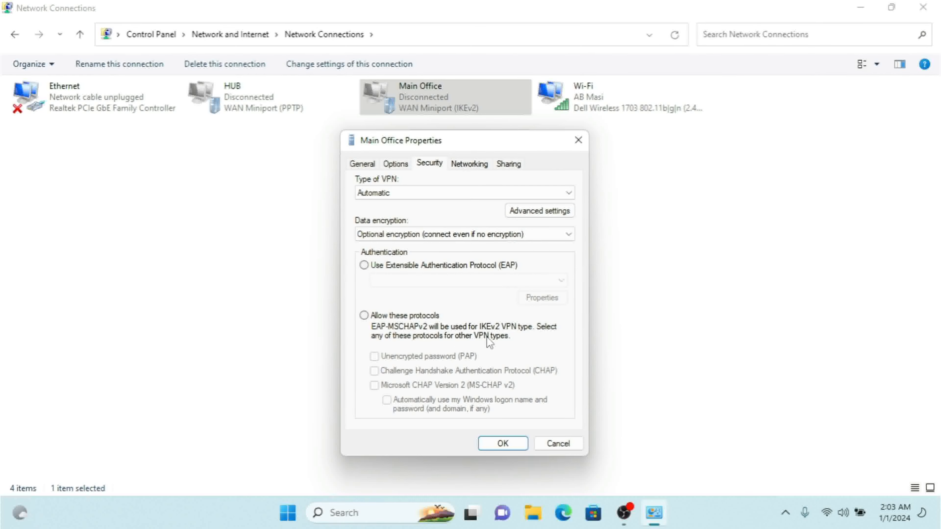
pyautogui.click(364, 316)
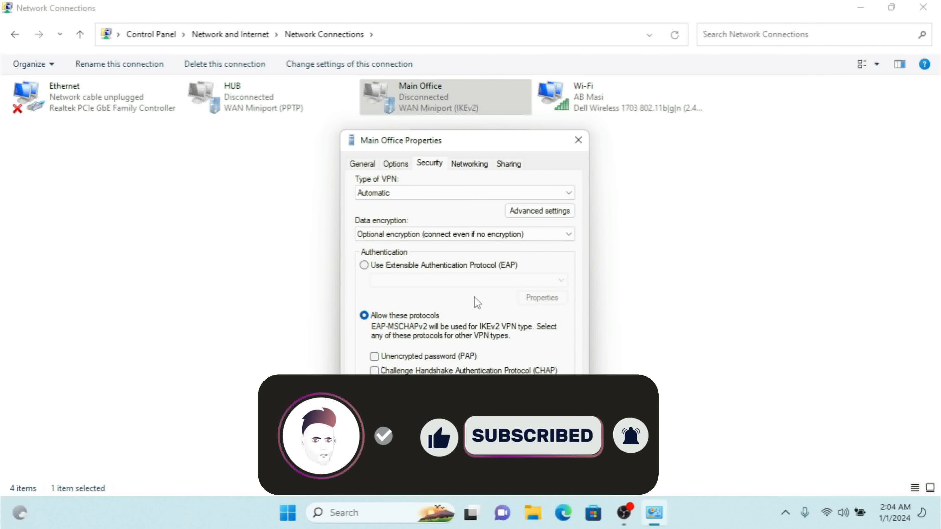
# Review the advanced L2TP and IKEv2 settings of the VPN type and dismiss them
pyautogui.click(522, 210)
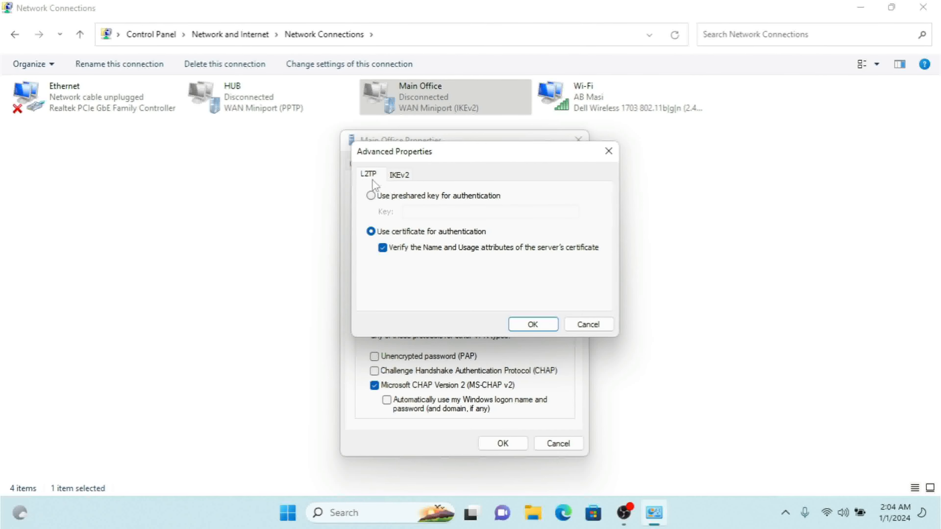
pyautogui.click(400, 175)
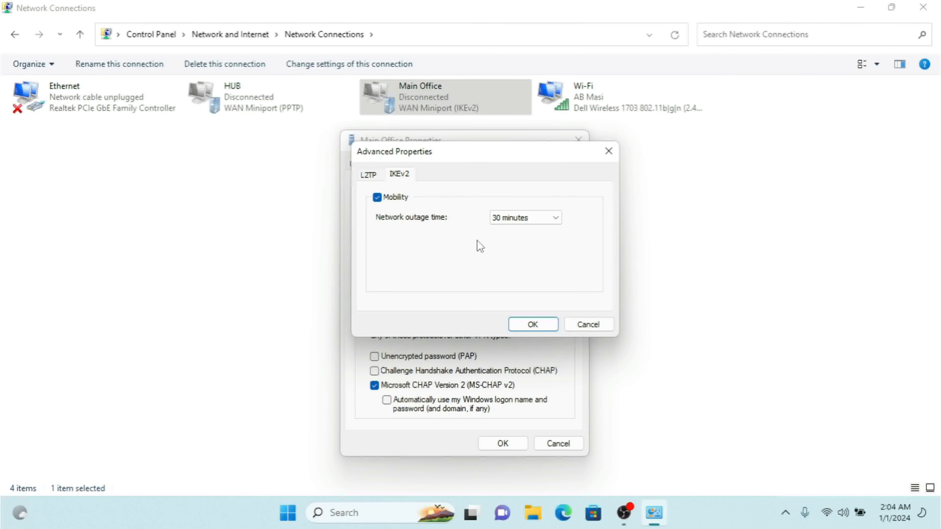
pyautogui.click(589, 324)
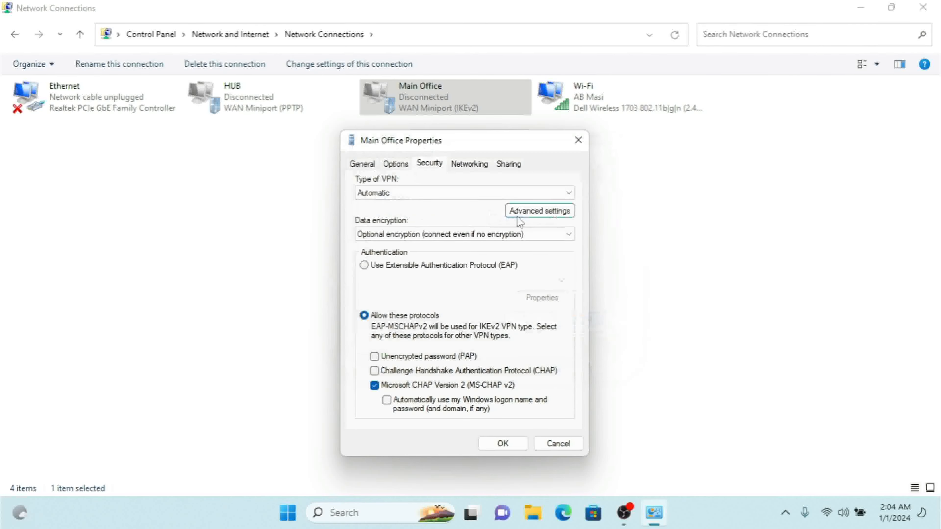
# Review the connection's networking items and the Internet Protocol Version 4 (TCP/IPv4) properties
pyautogui.click(466, 168)
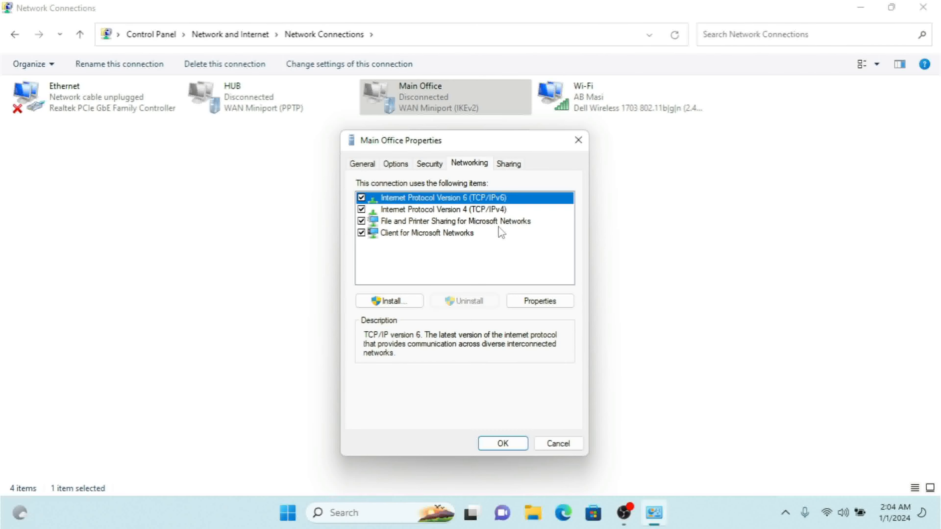
pyautogui.click(491, 210)
pyautogui.click(489, 198)
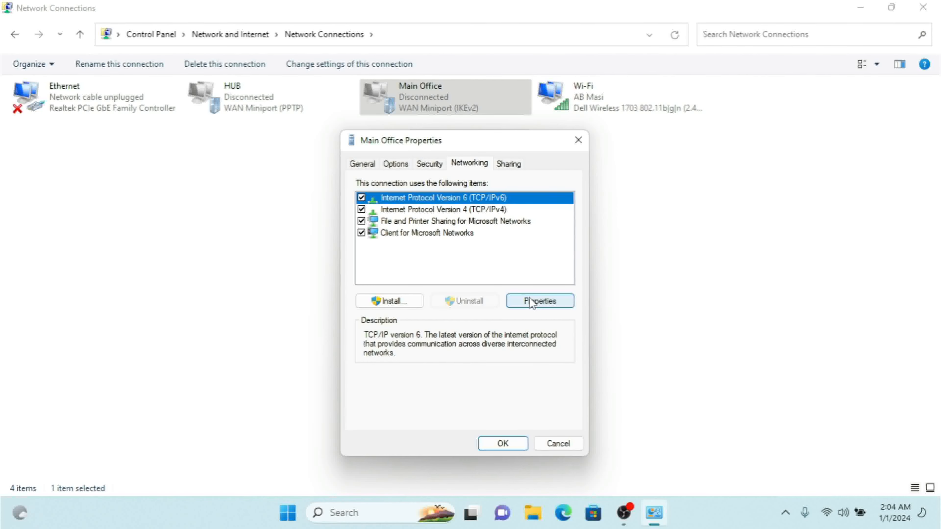
pyautogui.click(497, 210)
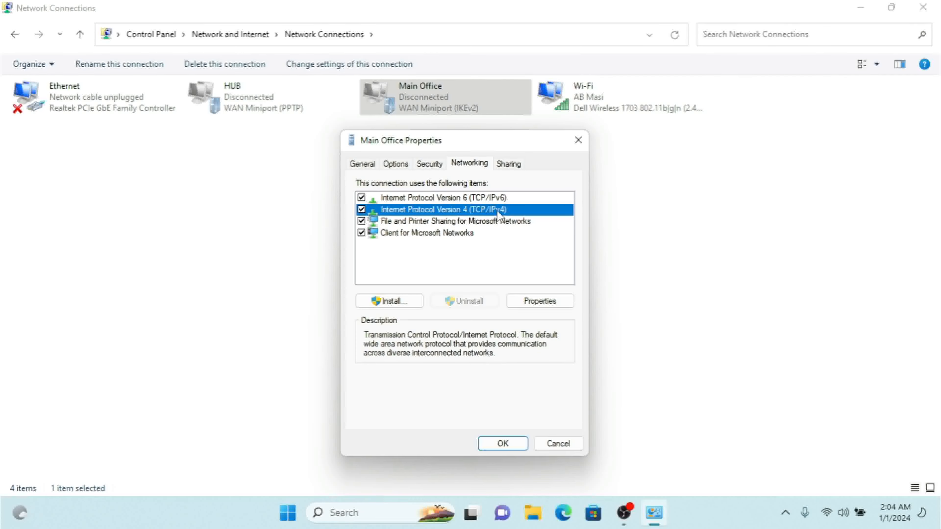
pyautogui.click(537, 305)
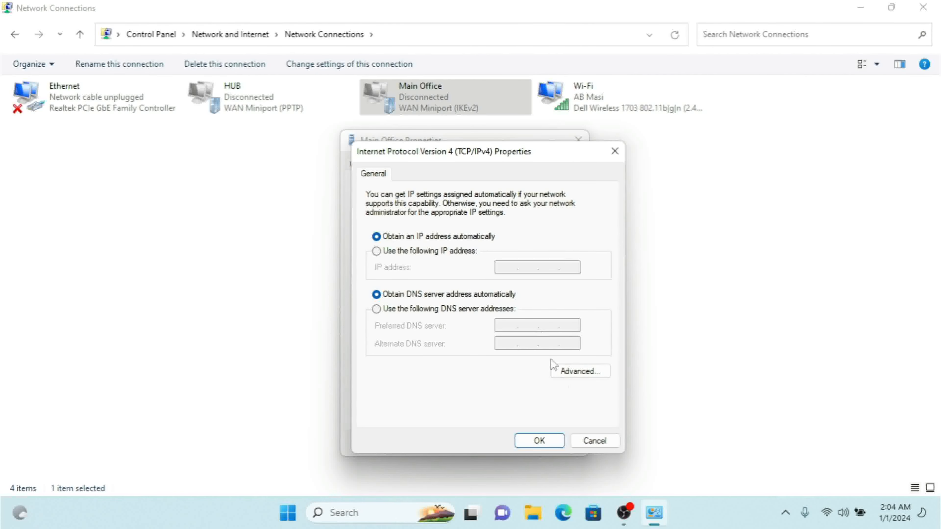
pyautogui.click(605, 440)
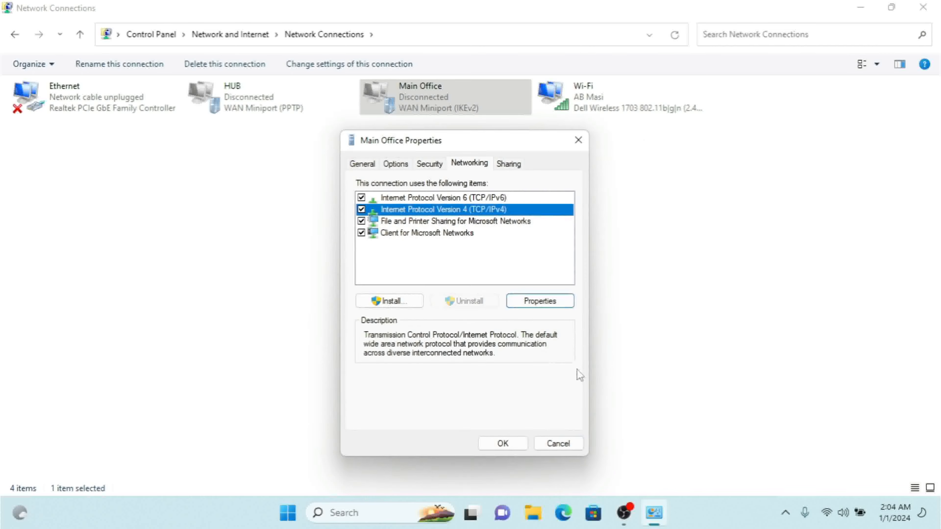
# Try Ethernet as the home networking connection for Internet sharing, and discard the changes to the Main Office properties
pyautogui.click(509, 164)
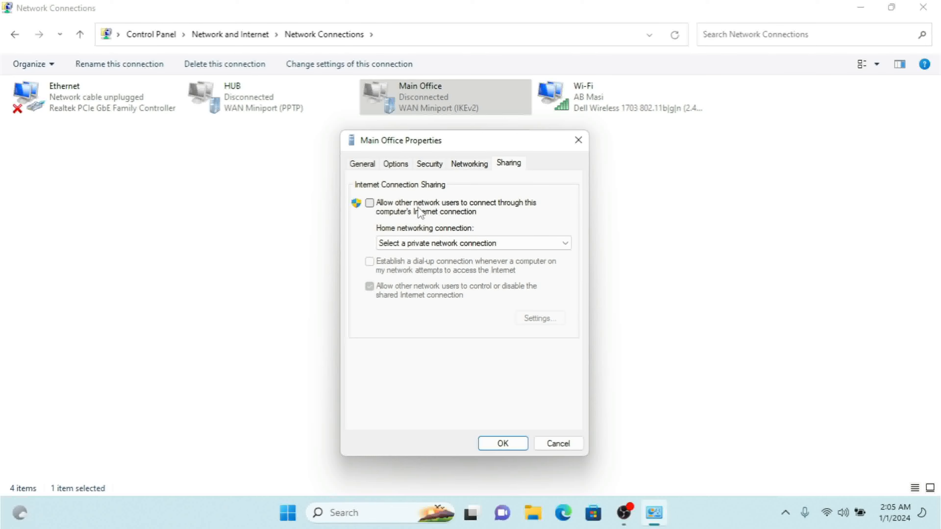
pyautogui.click(457, 243)
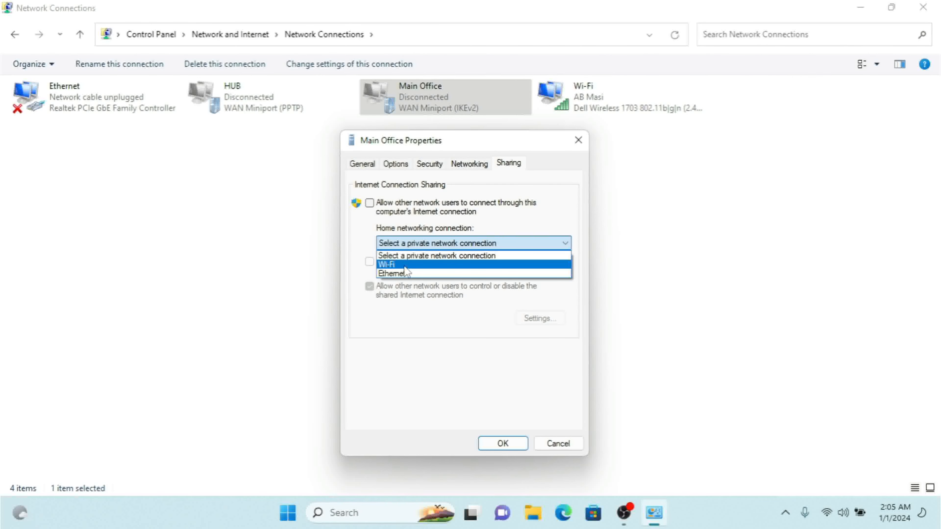
pyautogui.click(406, 271)
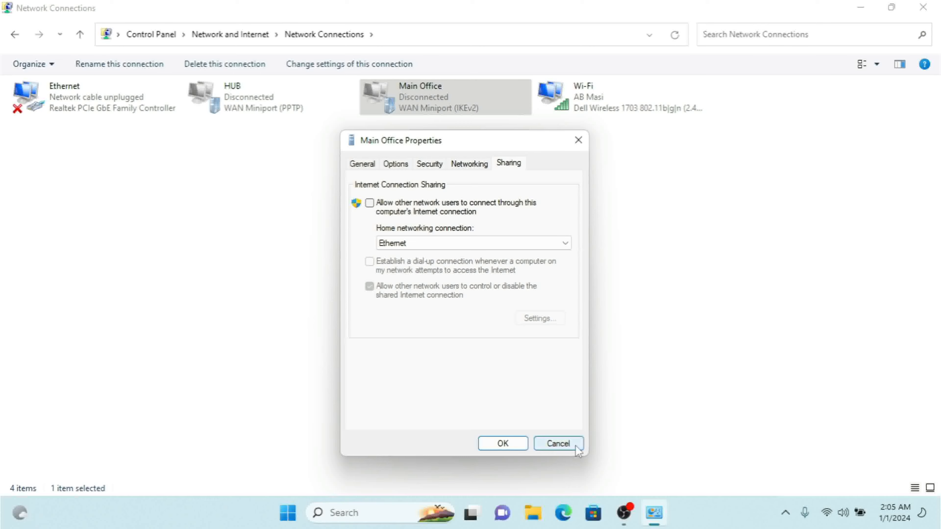
pyautogui.click(558, 445)
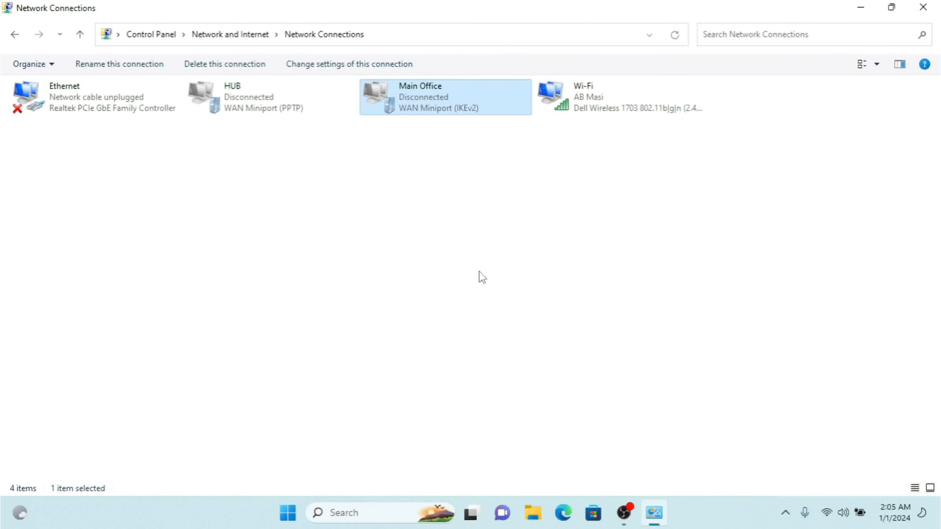